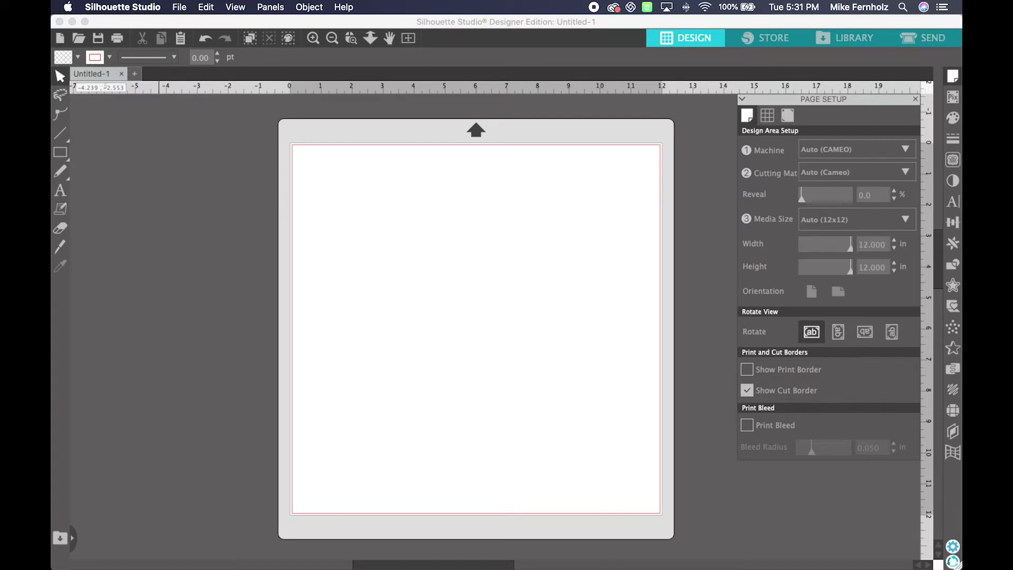
In the Open dialog, browse to Desktop > SVGs > Autumn Calling bundle > Falling Leaves Paper Sculpture > SVG.
{"action": "left_click", "coordinate": [184, 6]}
{"action": "left_click", "coordinate": [185, 48]}
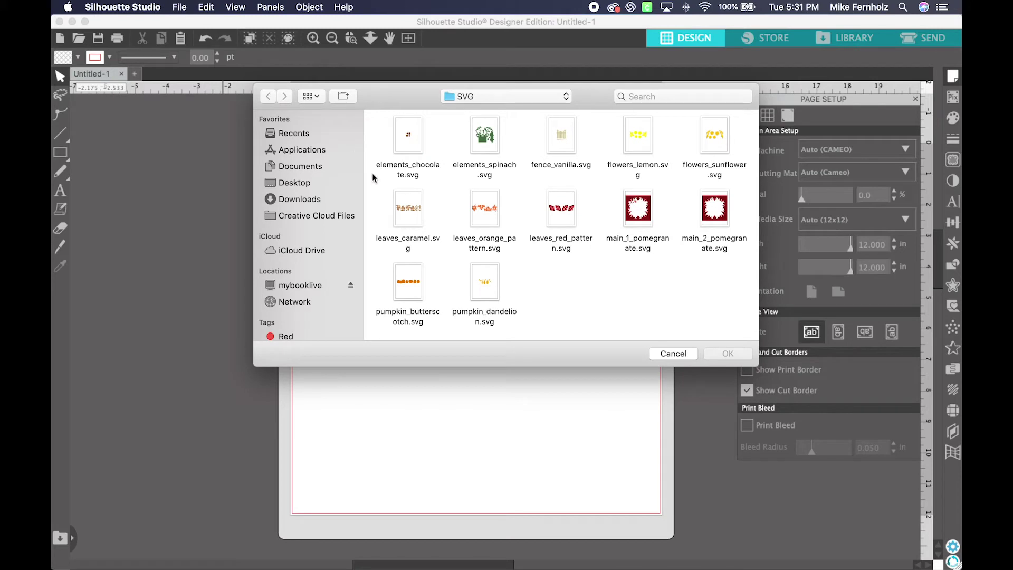
{"action": "left_click", "coordinate": [292, 182]}
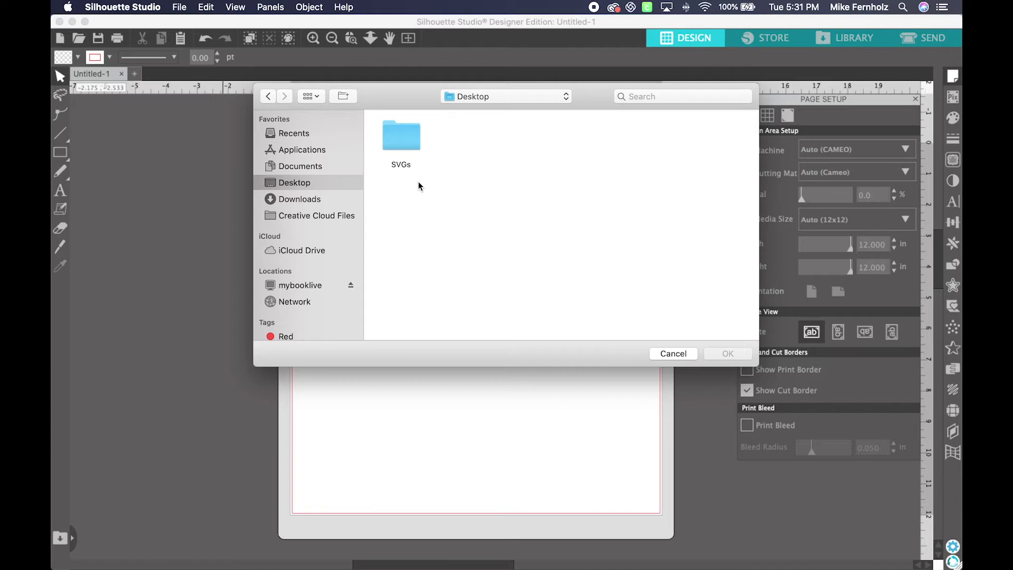
{"action": "double_click", "coordinate": [407, 141]}
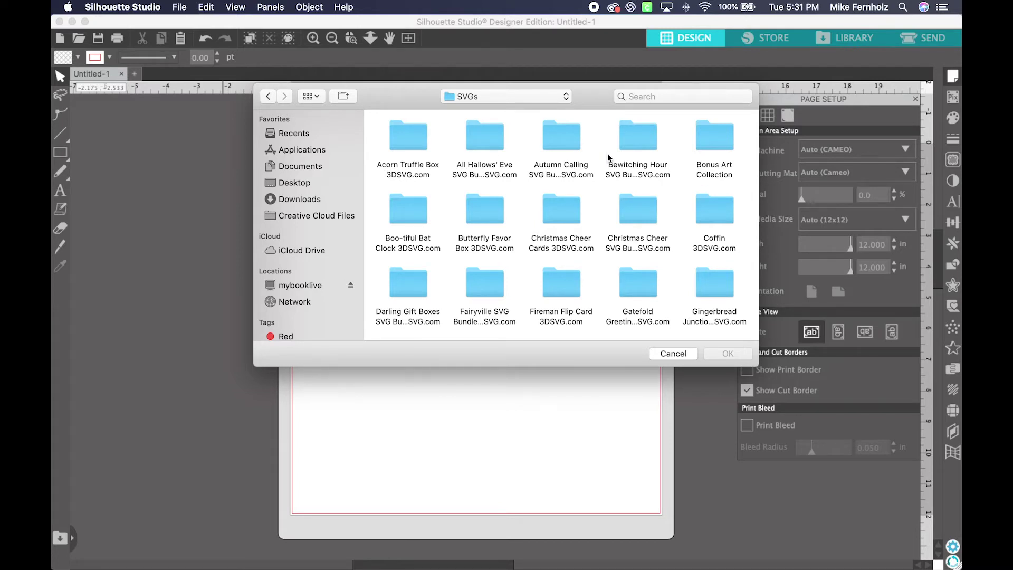
{"action": "double_click", "coordinate": [567, 140]}
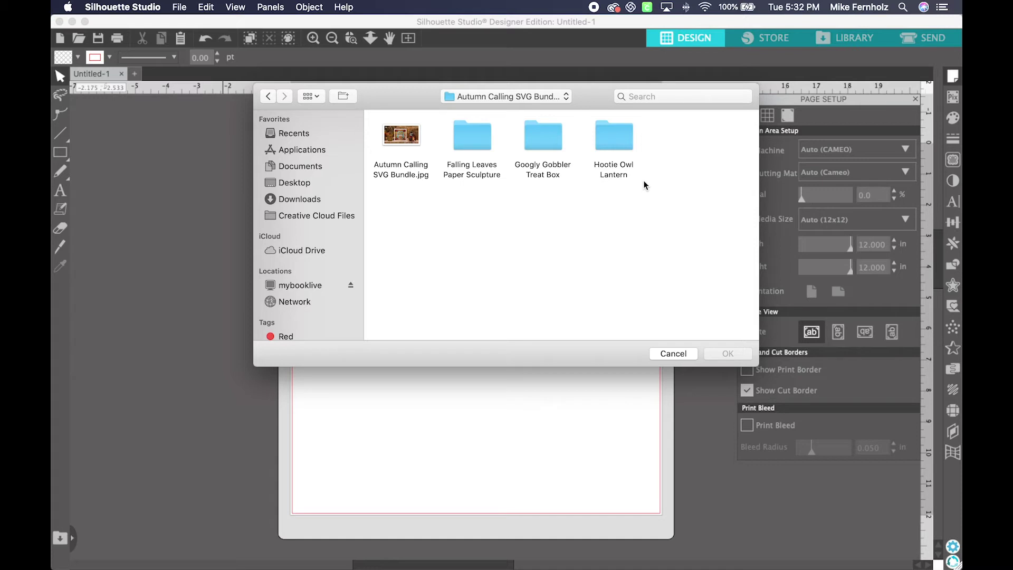
{"action": "double_click", "coordinate": [482, 139]}
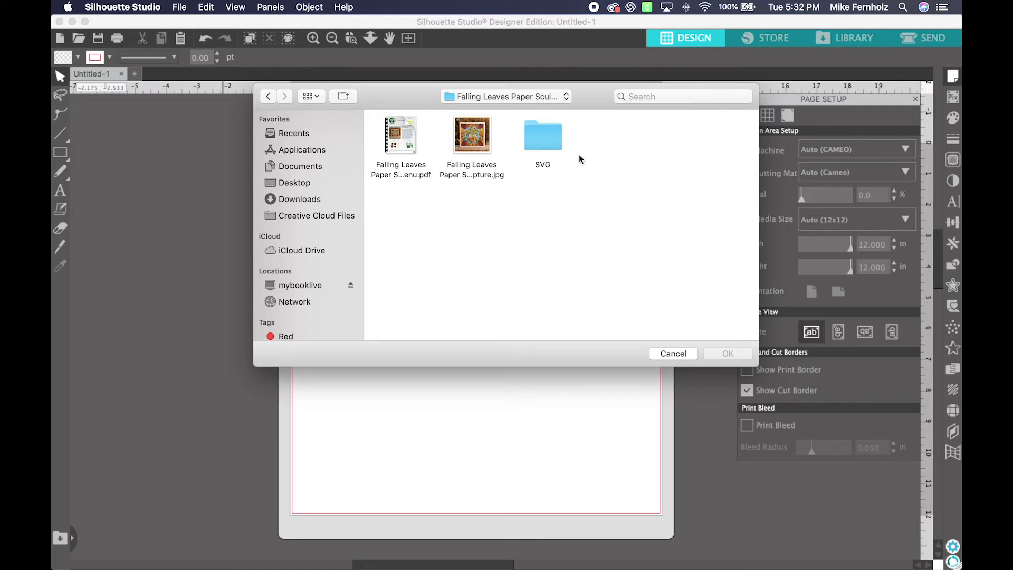
{"action": "double_click", "coordinate": [546, 142]}
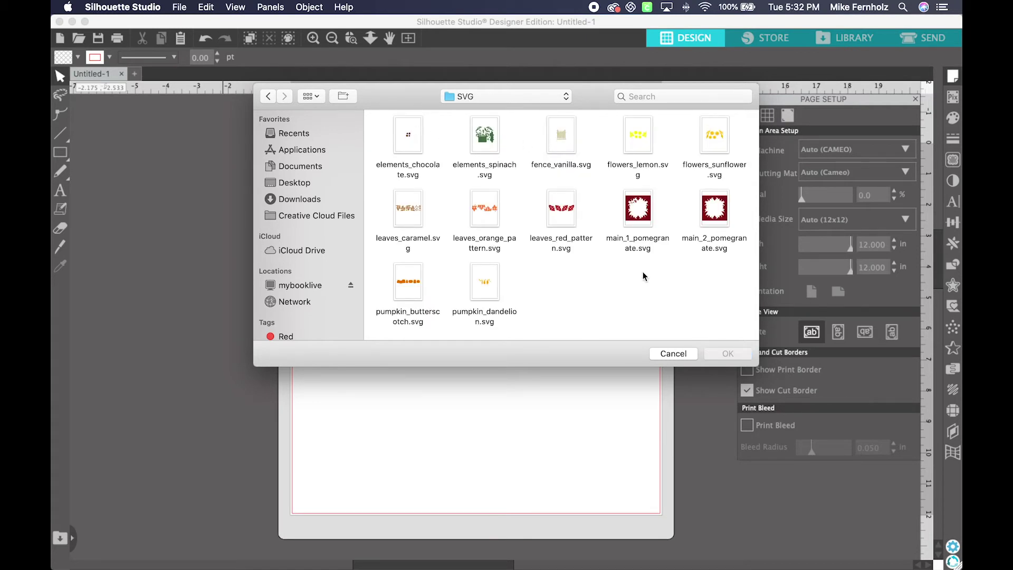
Open elements_chocolate.svg in its own tab, showing four brown flowers.
{"action": "left_click", "coordinate": [413, 133]}
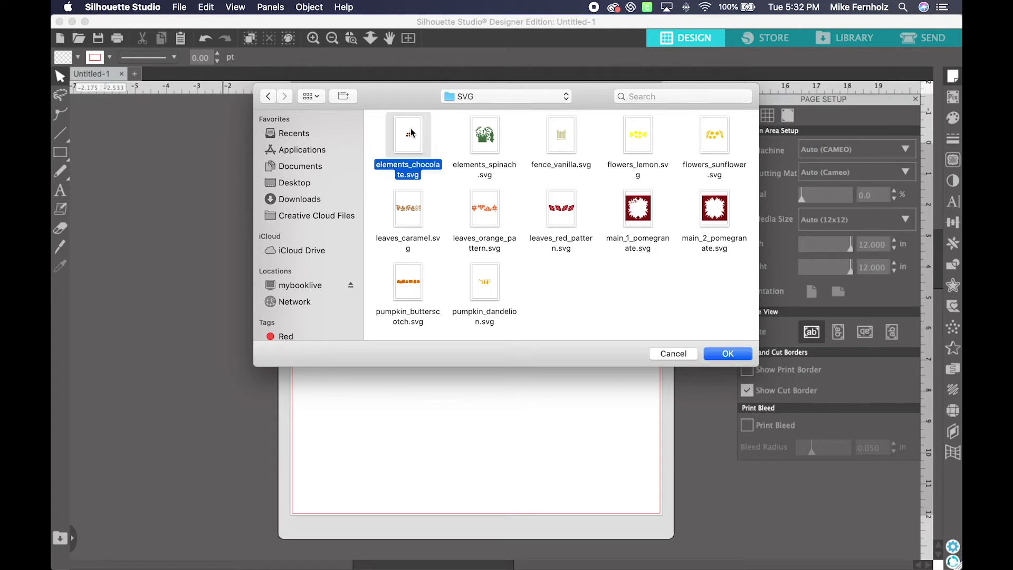
{"action": "left_click", "coordinate": [729, 353]}
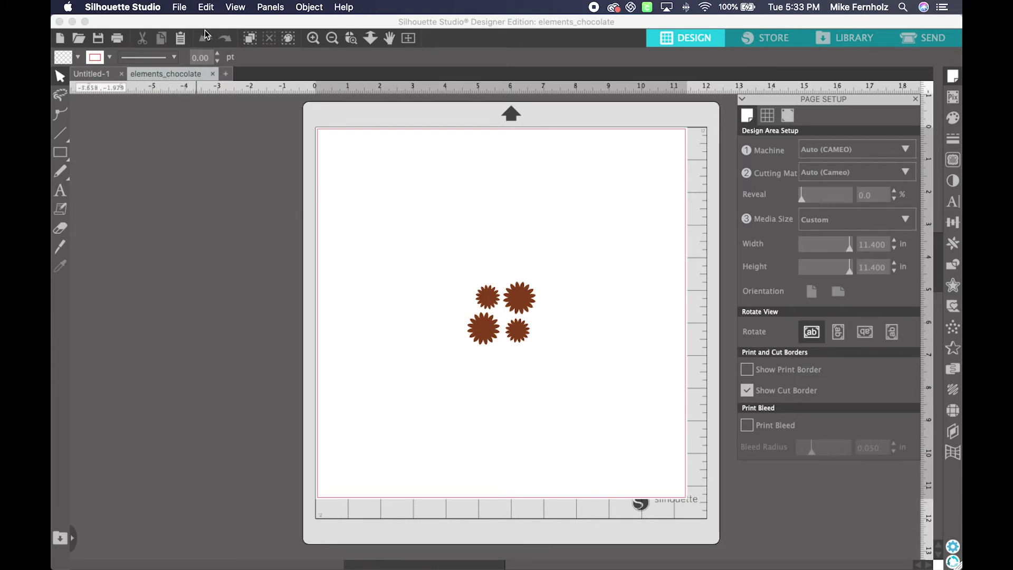
{"action": "left_click", "coordinate": [176, 8]}
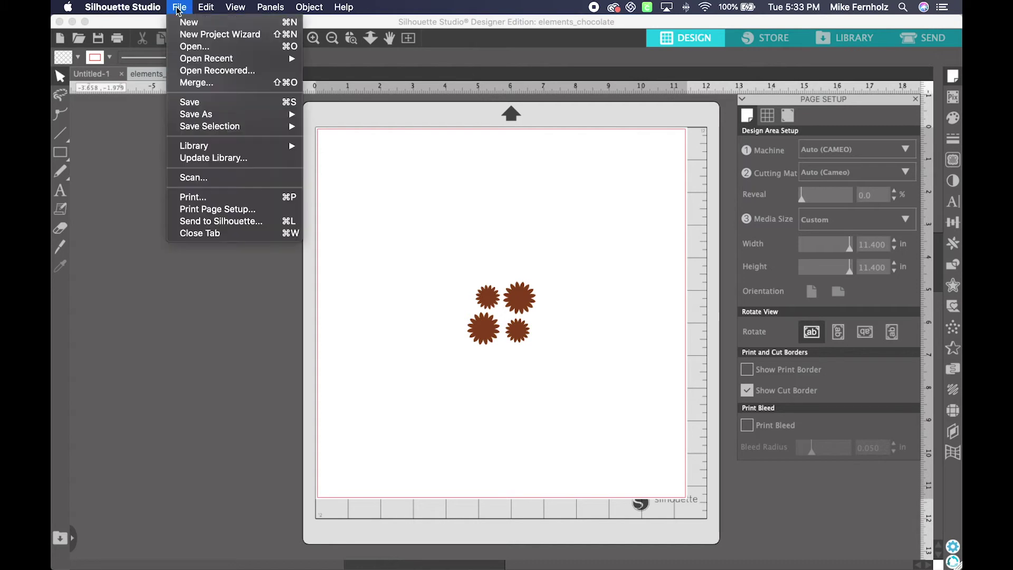
Open the eleven remaining SVGs, from elements_spinach to pumpkin_dandelion, together as separate tabs.
{"action": "left_click", "coordinate": [185, 46]}
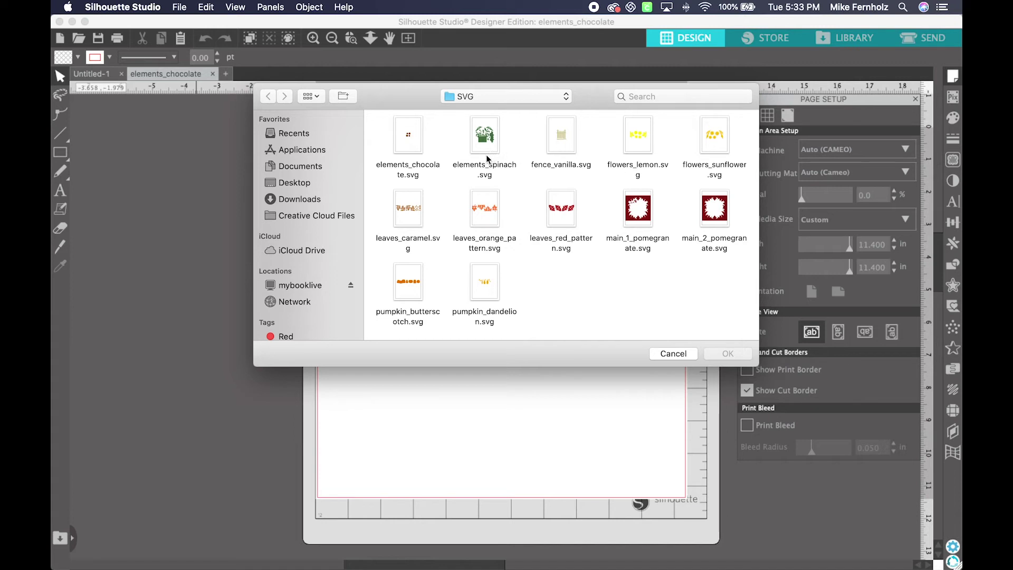
{"action": "left_click", "coordinate": [487, 153]}
{"action": "left_click", "coordinate": [565, 153], "text": "super"}
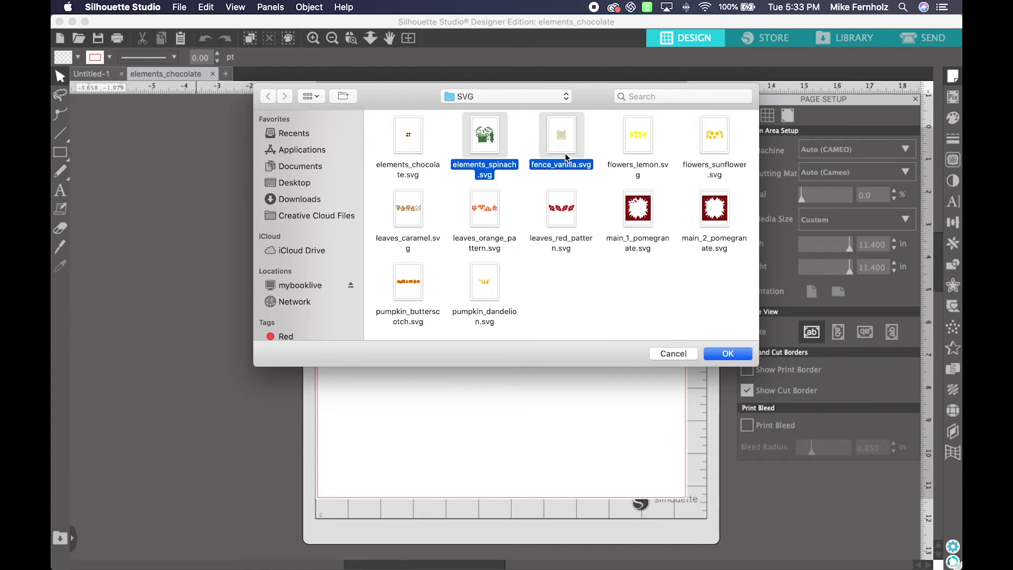
{"action": "left_click", "coordinate": [631, 151], "text": "super"}
{"action": "left_click", "coordinate": [720, 158], "text": "super"}
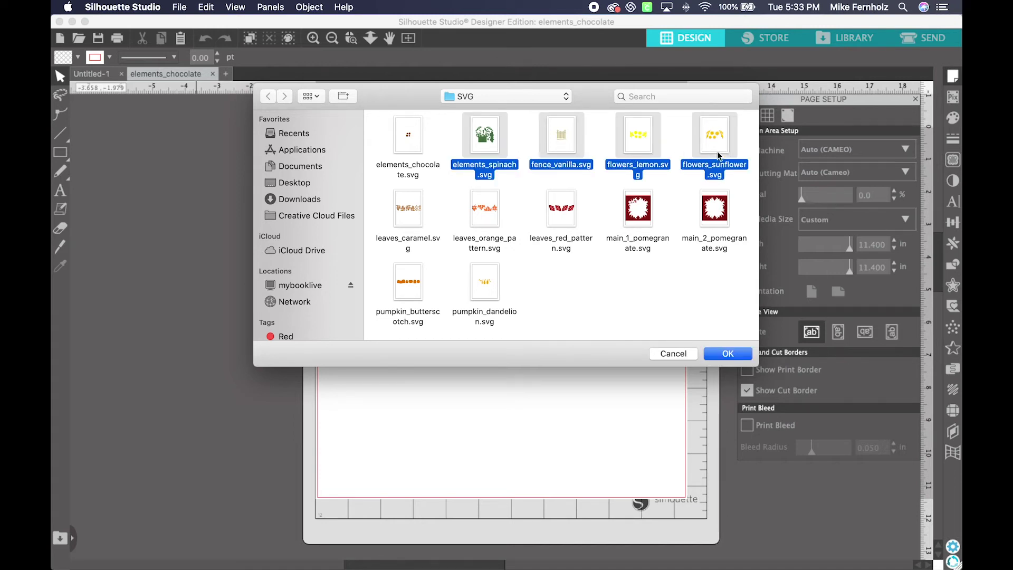
{"action": "left_click", "coordinate": [719, 216], "text": "super"}
{"action": "left_click", "coordinate": [639, 218], "text": "super"}
{"action": "left_click", "coordinate": [558, 218], "text": "super"}
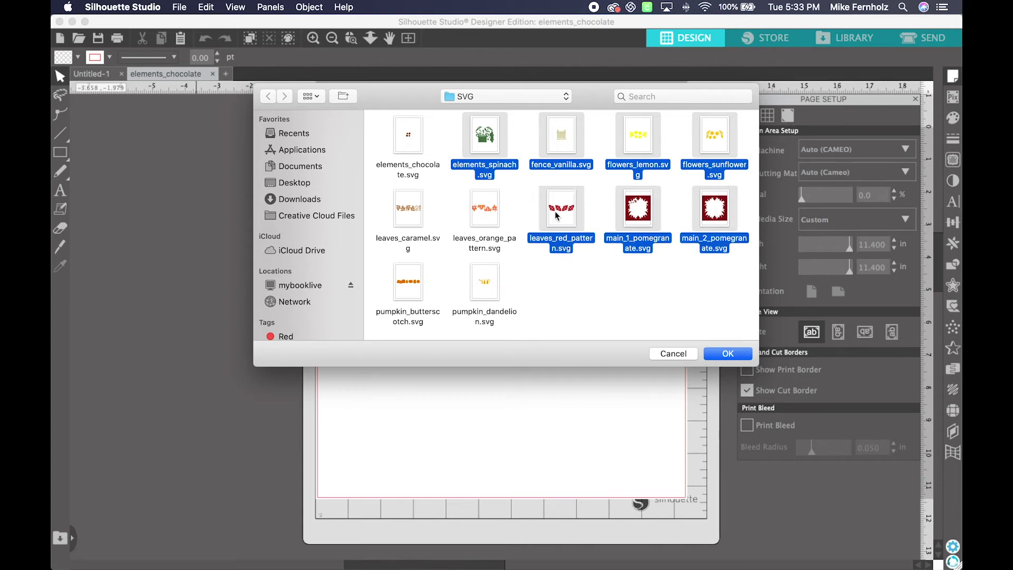
{"action": "left_click", "coordinate": [493, 215], "text": "super"}
{"action": "left_click", "coordinate": [411, 227], "text": "super"}
{"action": "left_click", "coordinate": [400, 288], "text": "super"}
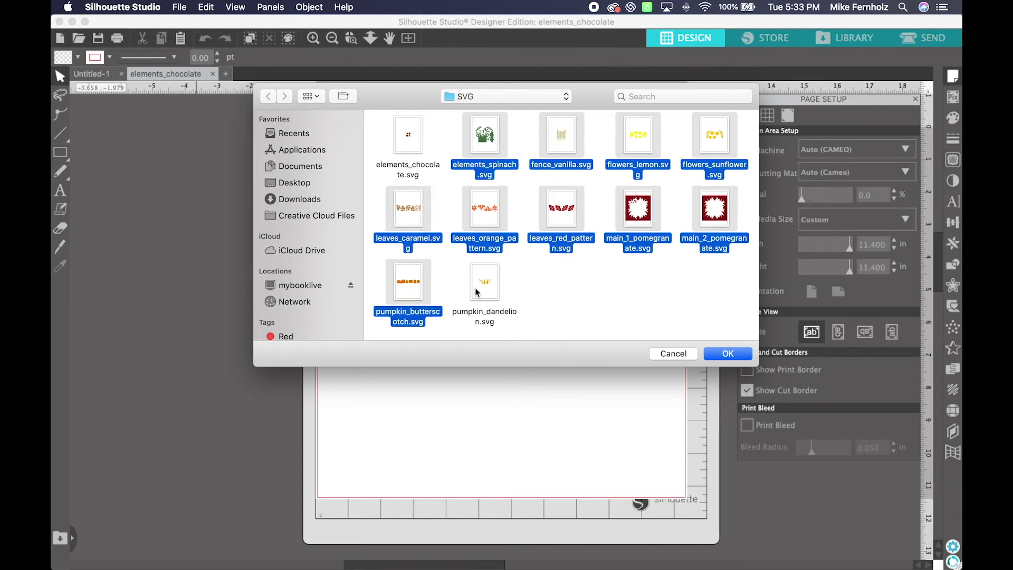
{"action": "left_click", "coordinate": [482, 291], "text": "super"}
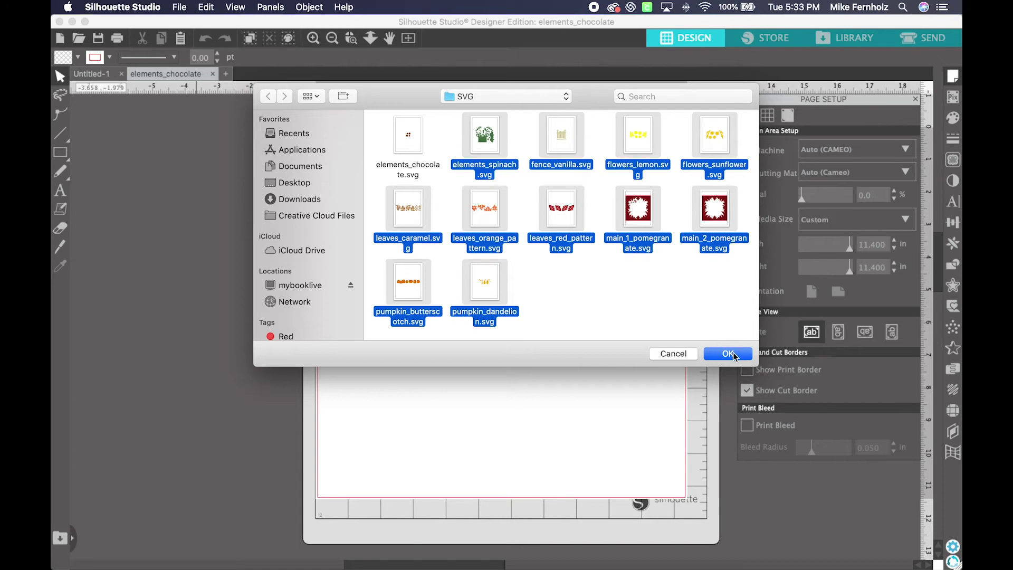
{"action": "left_click", "coordinate": [728, 353]}
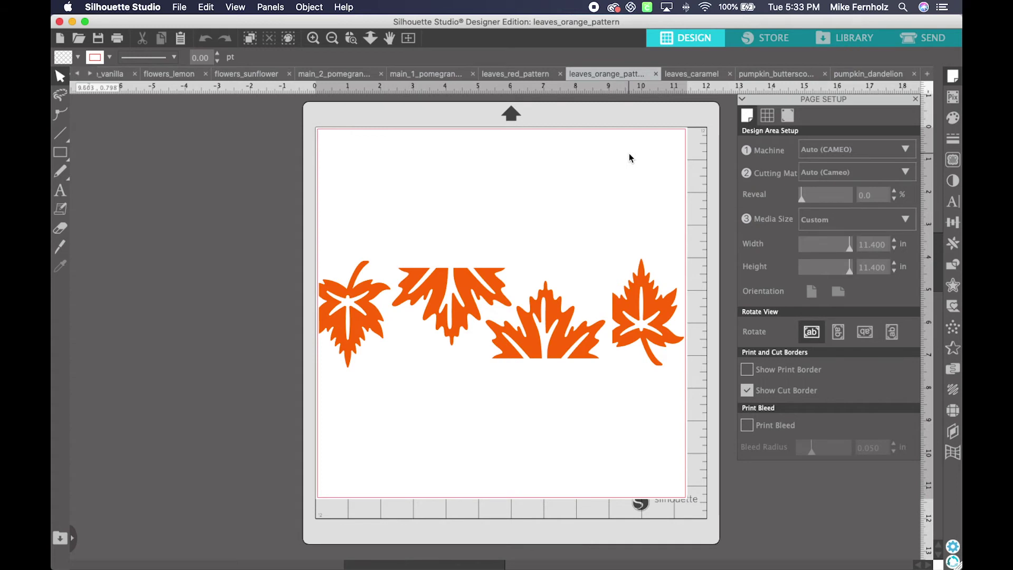
Review the leaves, pomegranate, flowers and pumpkin designs, finishing on pumpkin_dandelion.
{"action": "left_click", "coordinate": [522, 74]}
{"action": "left_click", "coordinate": [429, 74]}
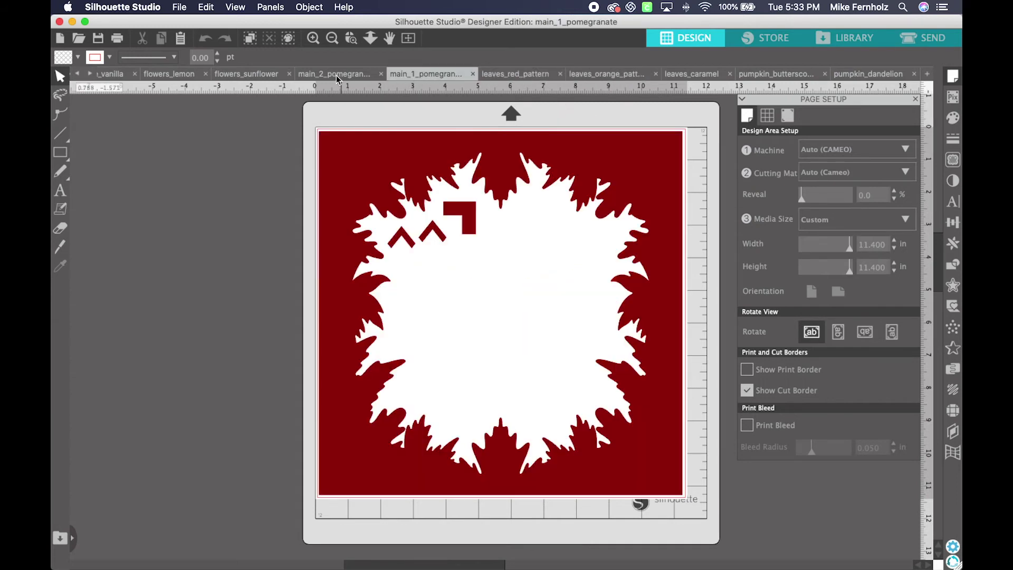
{"action": "left_click", "coordinate": [334, 74]}
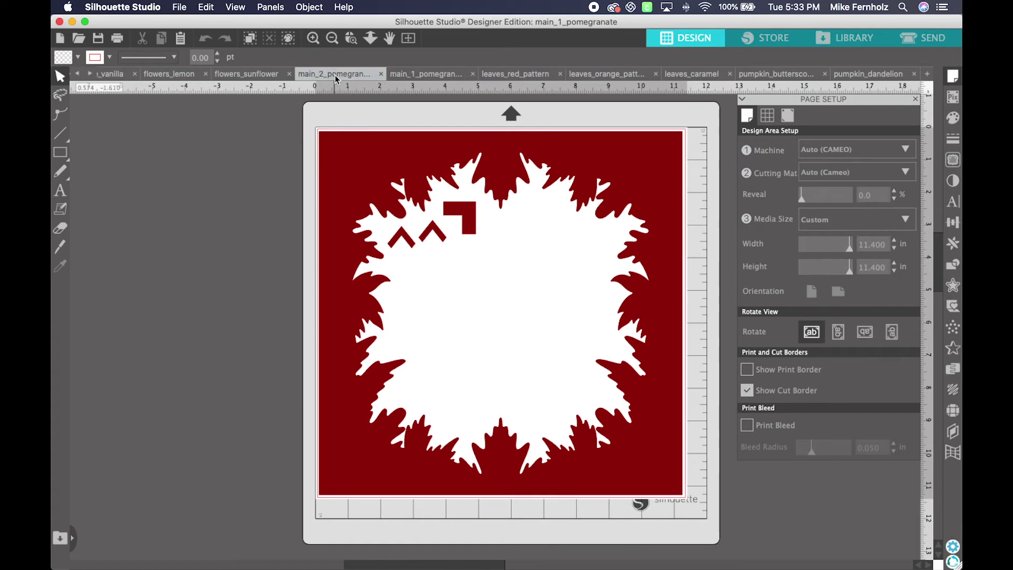
{"action": "left_click", "coordinate": [258, 75]}
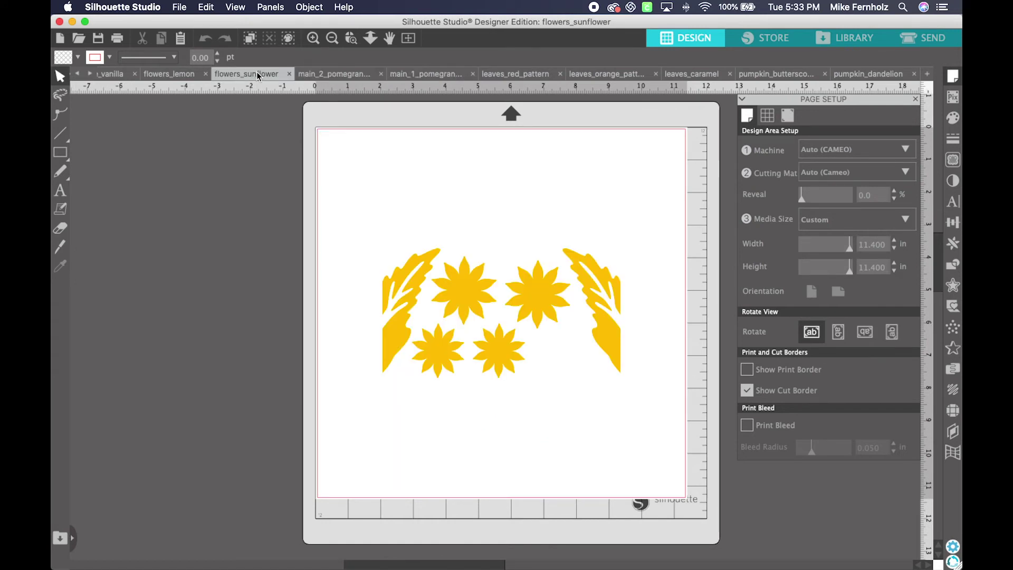
{"action": "left_click", "coordinate": [172, 74]}
{"action": "left_click", "coordinate": [435, 75]}
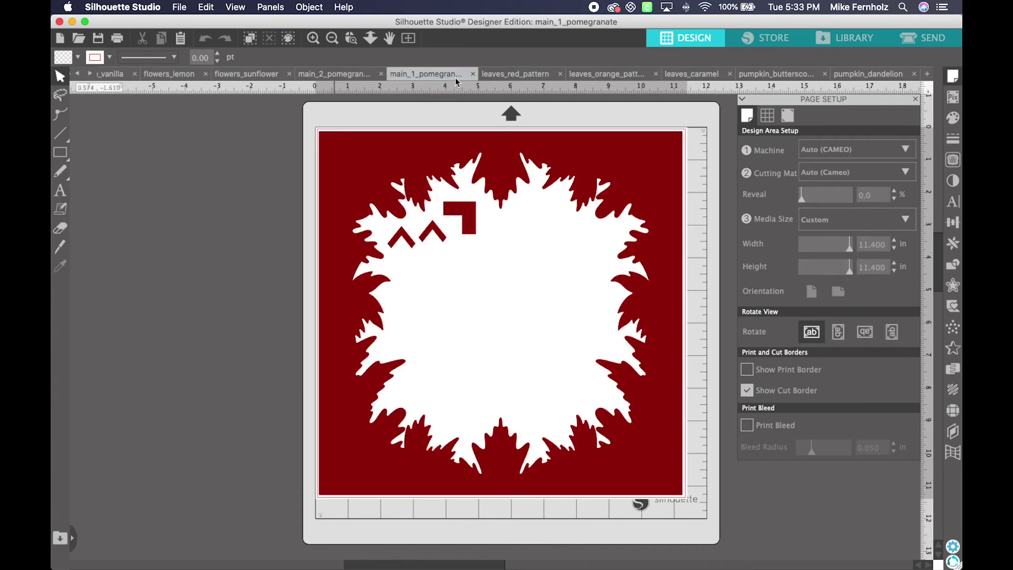
{"action": "left_click", "coordinate": [523, 79]}
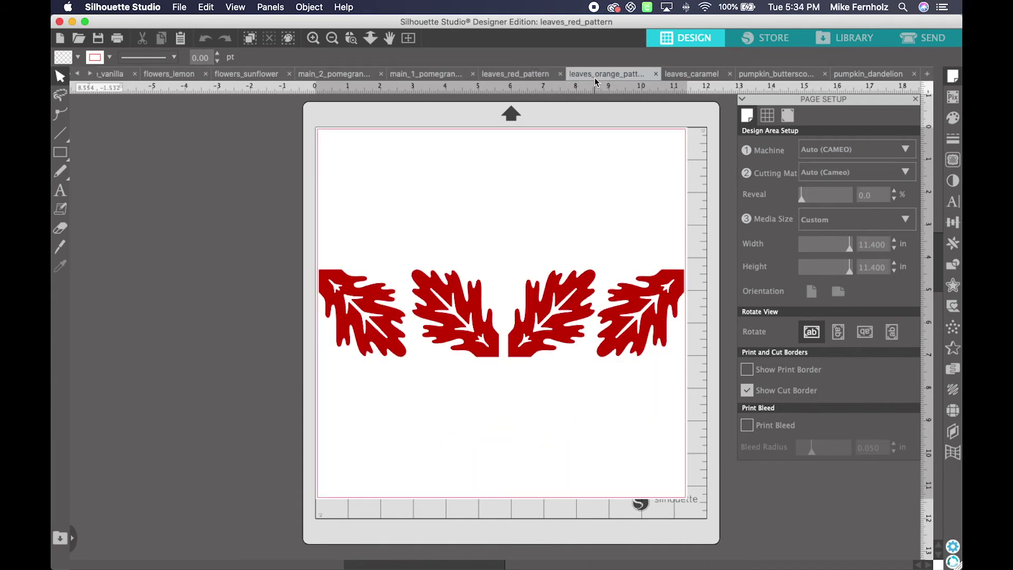
{"action": "left_click", "coordinate": [686, 75]}
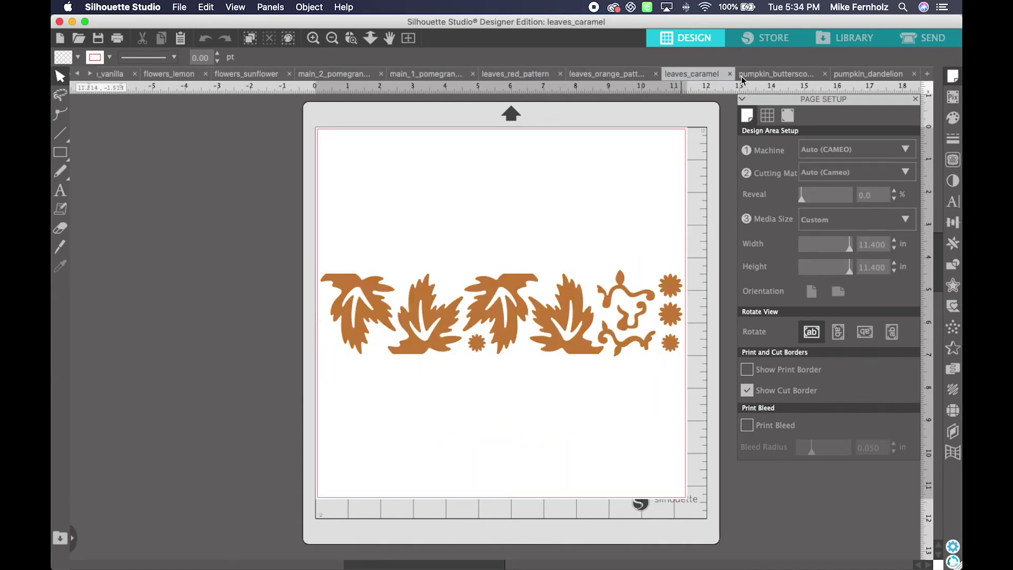
{"action": "left_click", "coordinate": [781, 78]}
{"action": "left_click", "coordinate": [858, 77]}
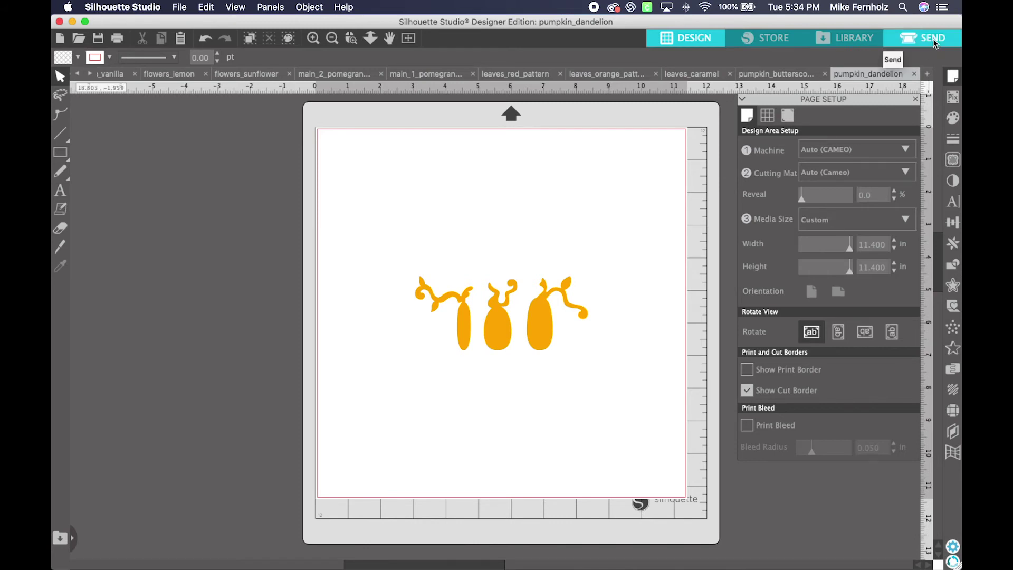
In the Send panel, select the three pumpkins so Tool 1 cuts them (Cardstock, Plain, AutoBlade).
{"action": "left_click", "coordinate": [934, 42]}
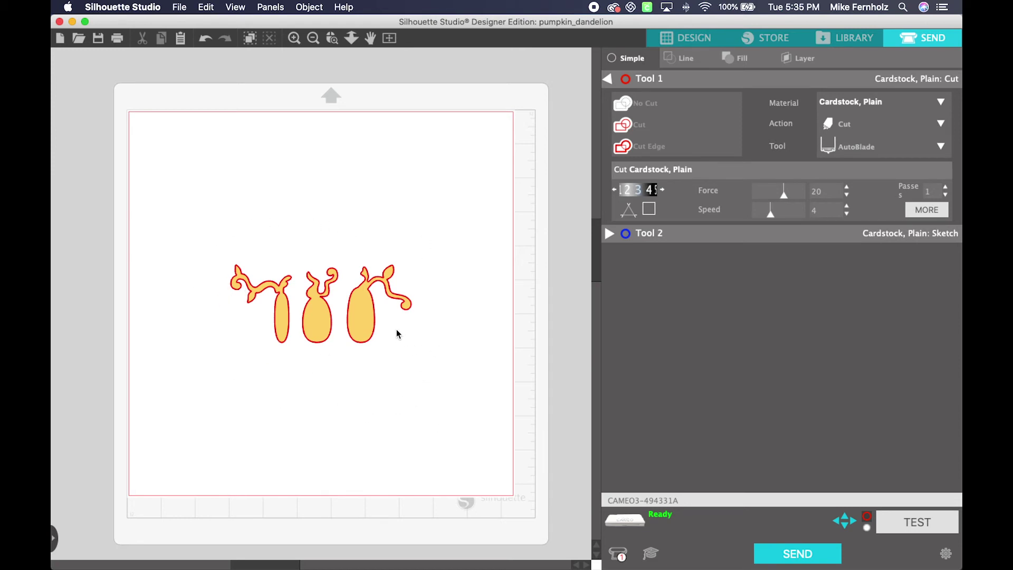
{"action": "left_click", "coordinate": [372, 316]}
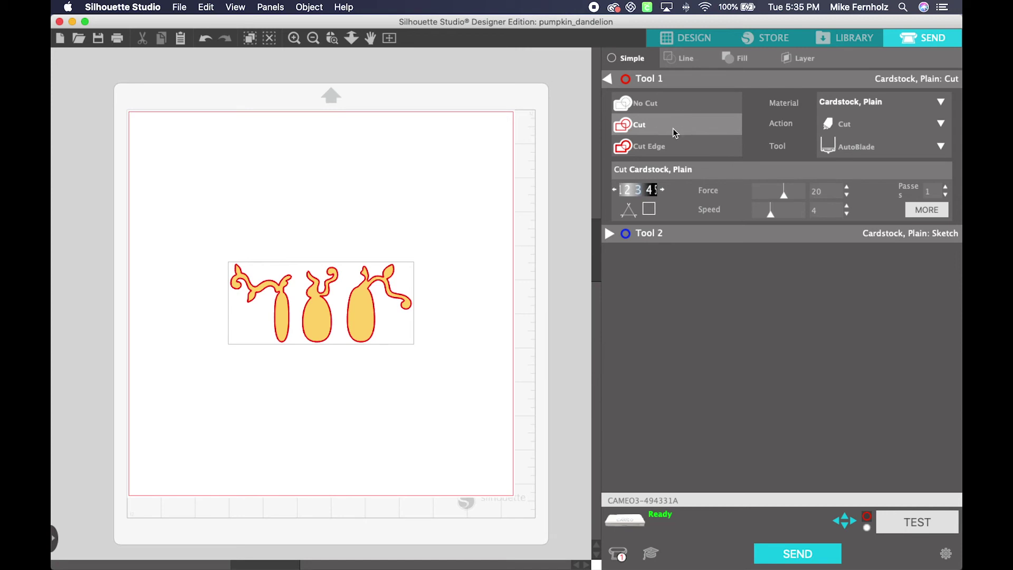
{"action": "left_click", "coordinate": [658, 104]}
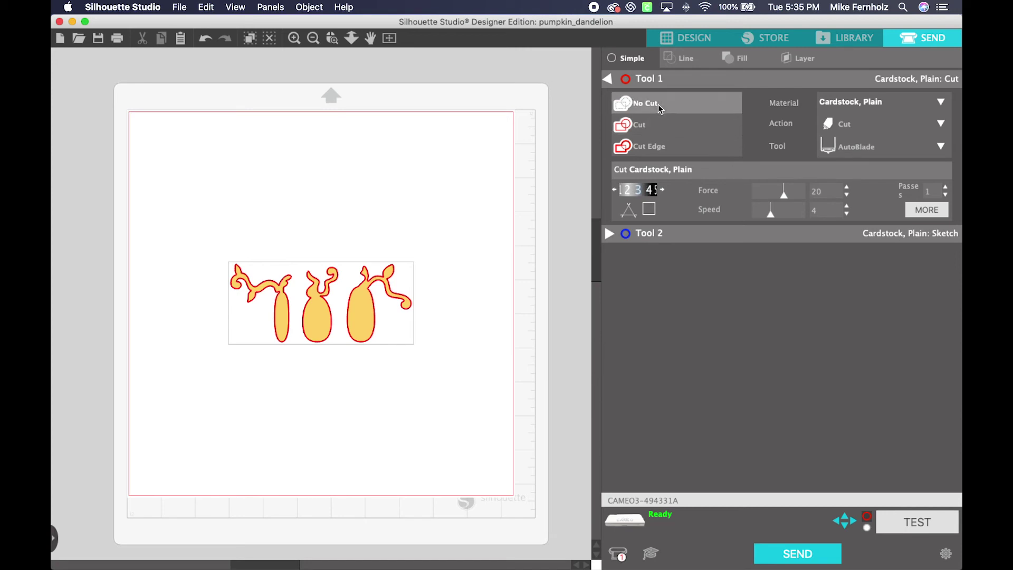
{"action": "left_click", "coordinate": [449, 182]}
{"action": "left_click", "coordinate": [267, 299]}
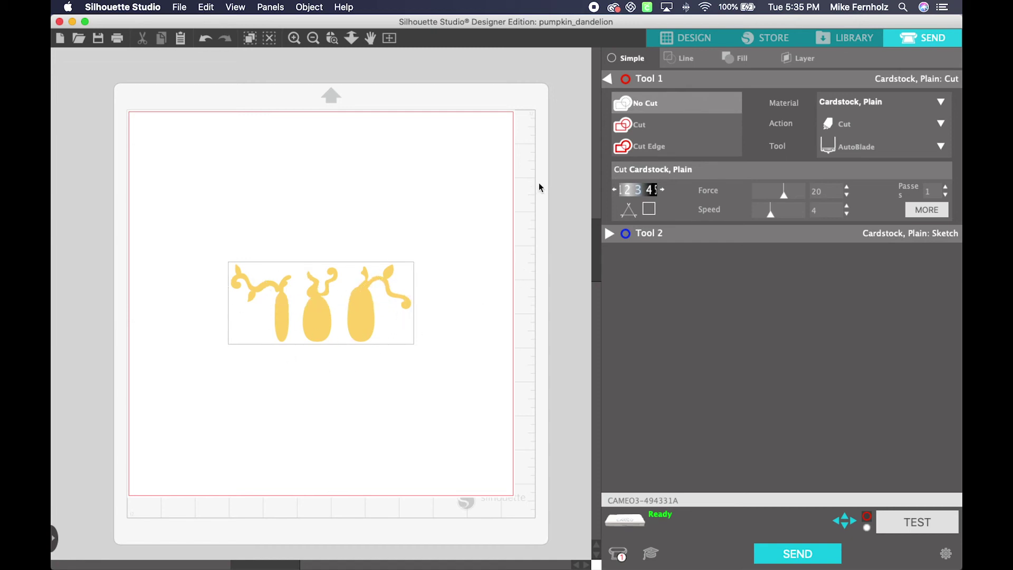
{"action": "left_click", "coordinate": [645, 126]}
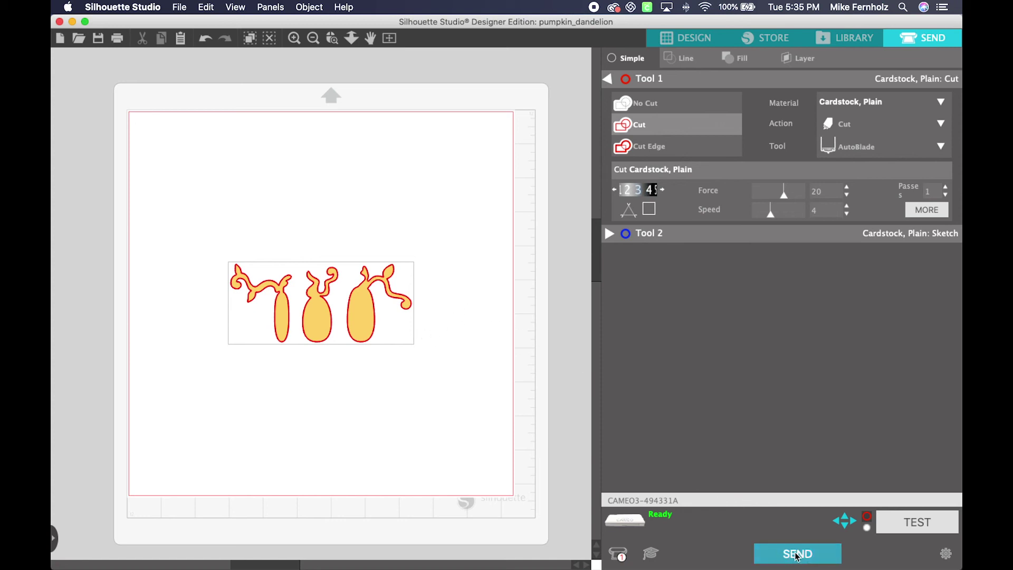
{"action": "left_click", "coordinate": [646, 110]}
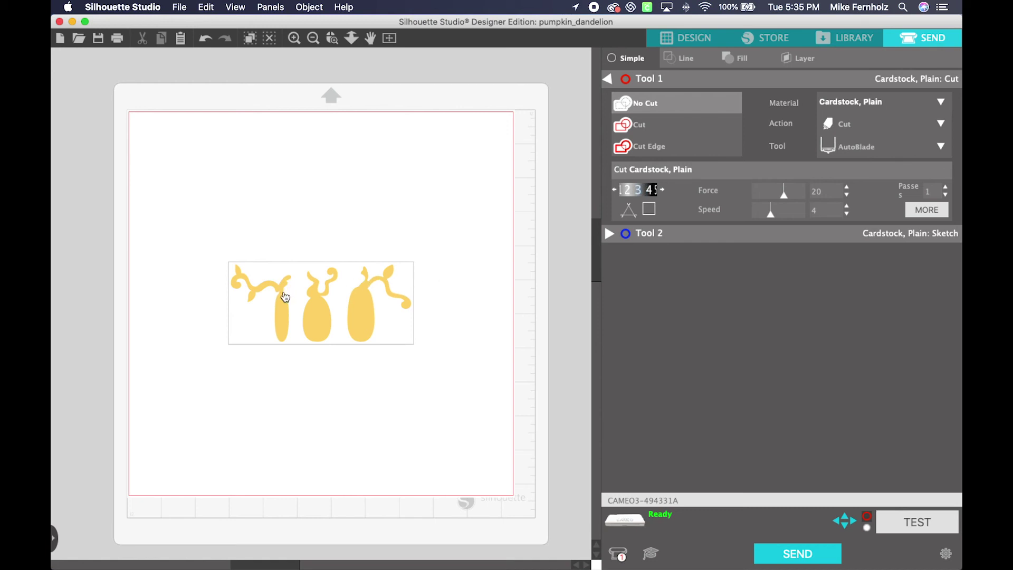
{"action": "left_click", "coordinate": [285, 295]}
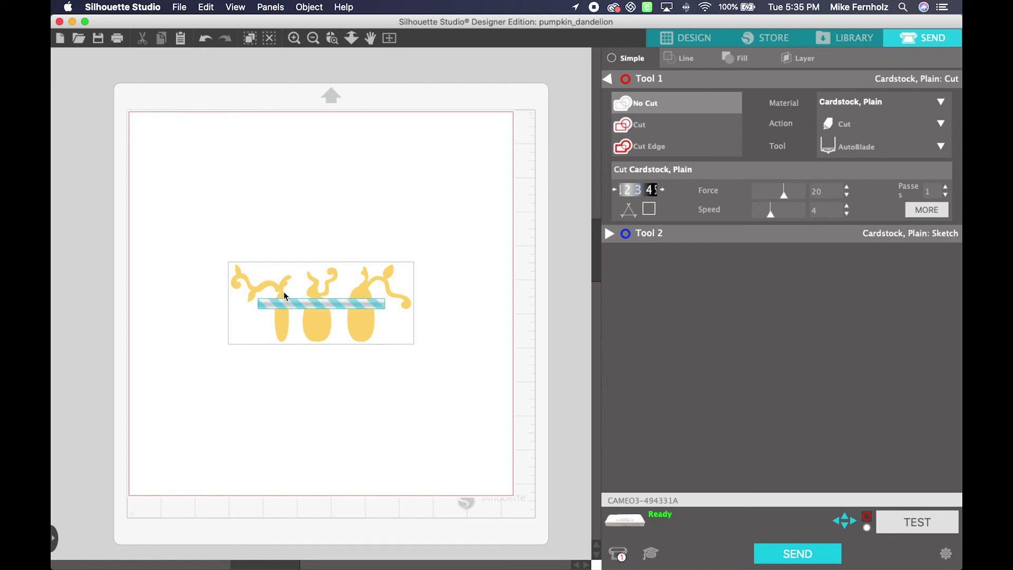
{"action": "left_click", "coordinate": [643, 126]}
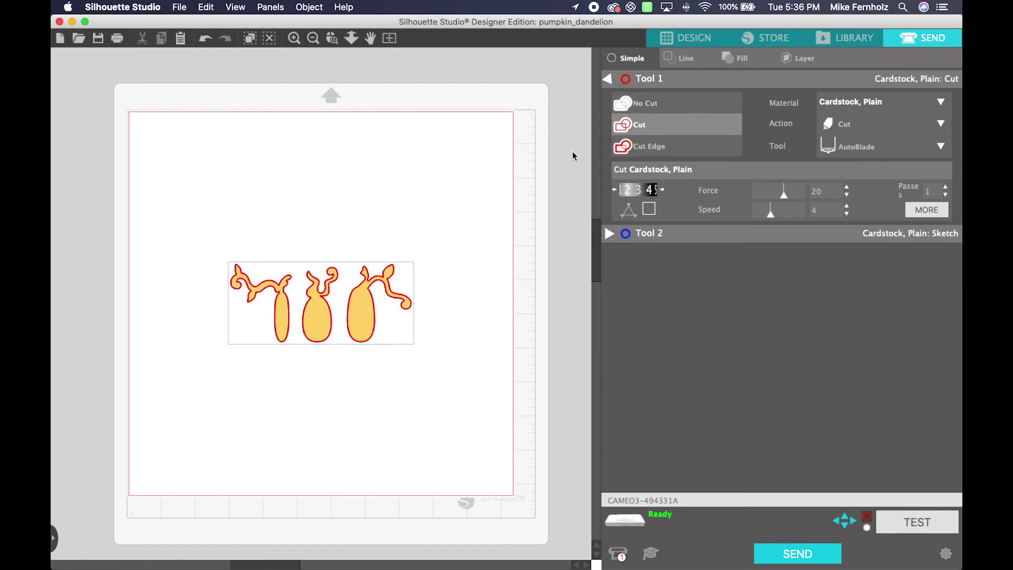